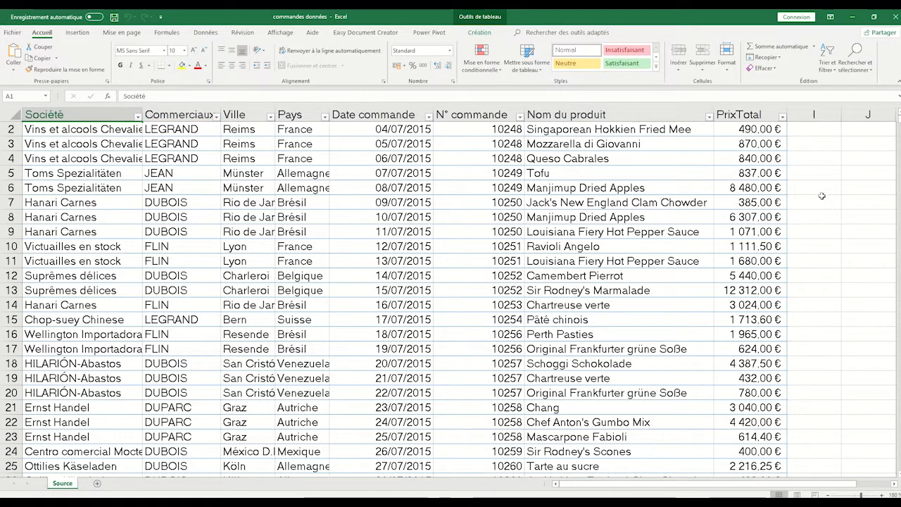
Step: Create a pivot table on a new worksheet from the order table Tableau2 on the Source sheet
{"action": "scroll", "coordinate": [824, 194], "scroll_direction": "up", "scroll_amount": 1}
{"action": "scroll", "coordinate": [824, 190], "scroll_direction": "down", "scroll_amount": 20}
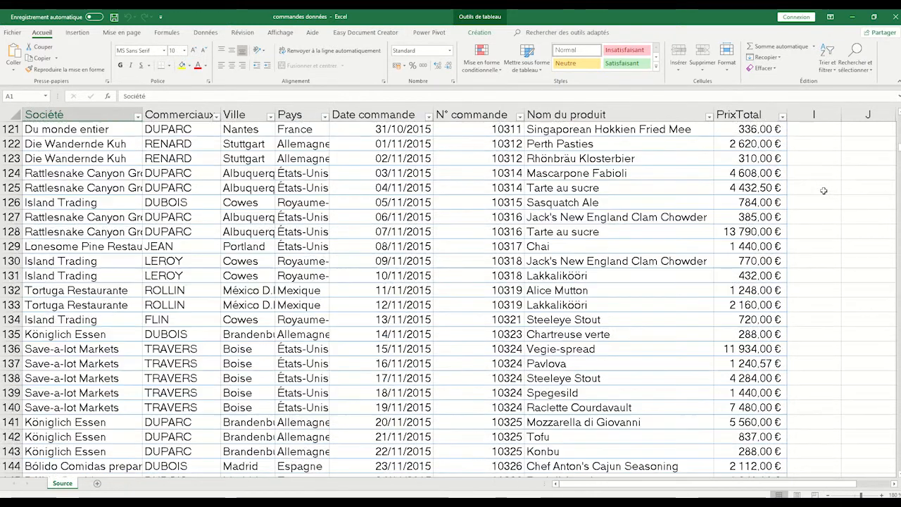
{"action": "scroll", "coordinate": [824, 186], "scroll_direction": "up", "scroll_amount": 20}
{"action": "scroll", "coordinate": [824, 187], "scroll_direction": "up", "scroll_amount": 20}
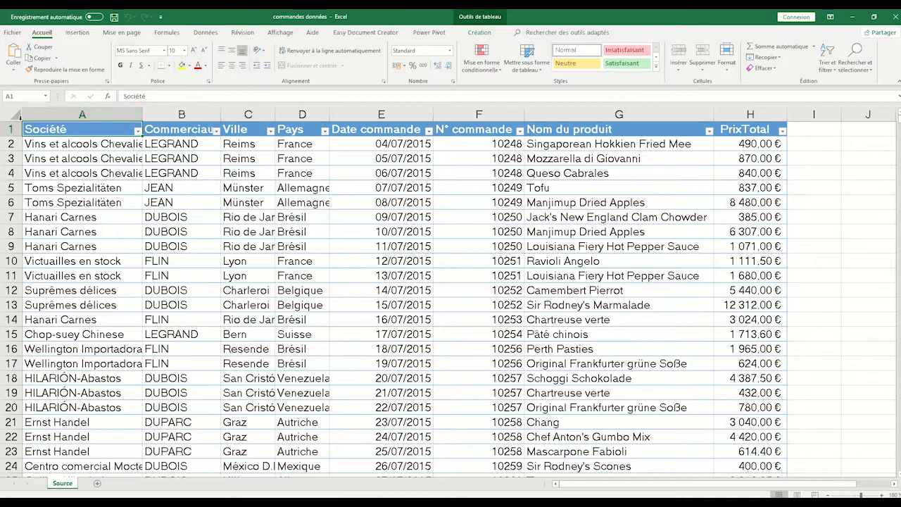
{"action": "left_click", "coordinate": [79, 33]}
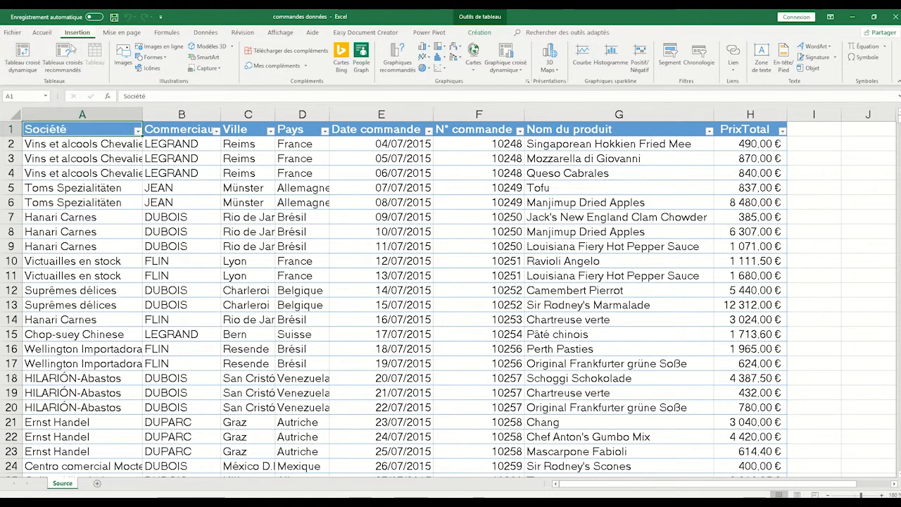
{"action": "left_click", "coordinate": [21, 59]}
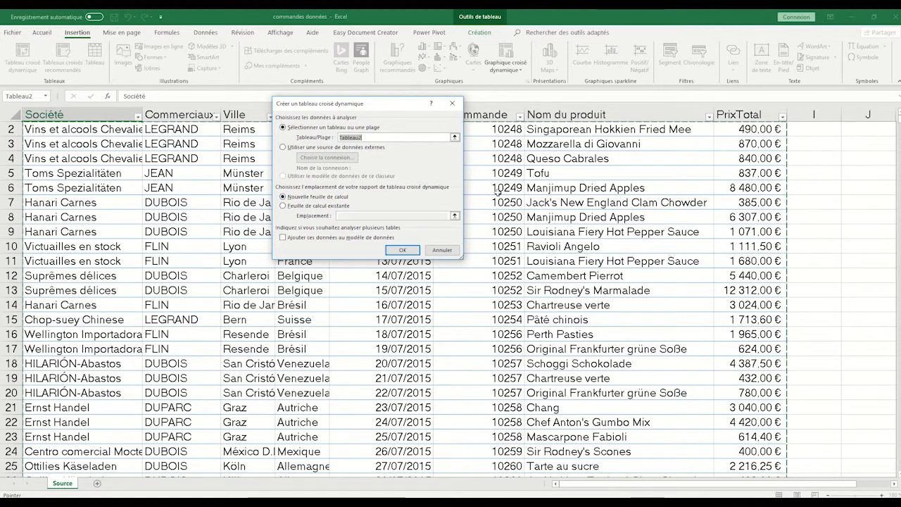
{"action": "left_click", "coordinate": [411, 252]}
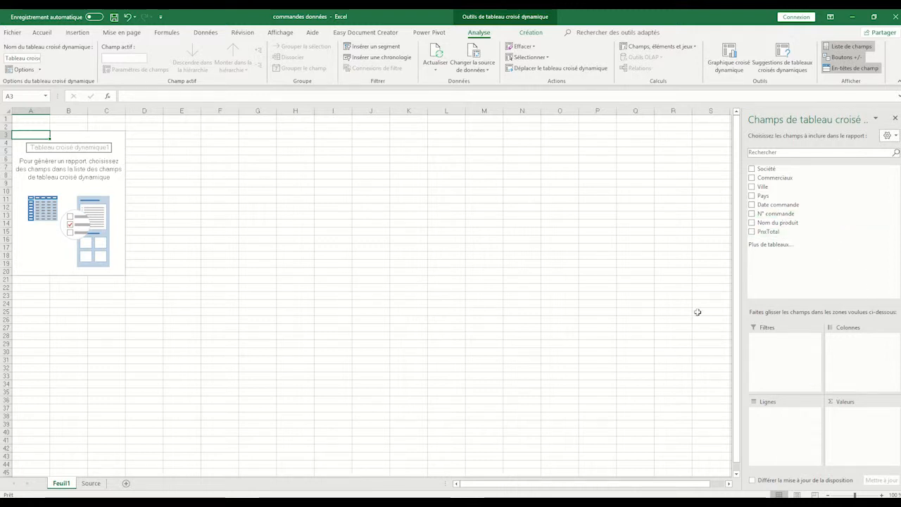
Step: Add PrixTotal to the pivot table as a summed value and Date commande as rows
{"action": "left_click", "coordinate": [752, 232]}
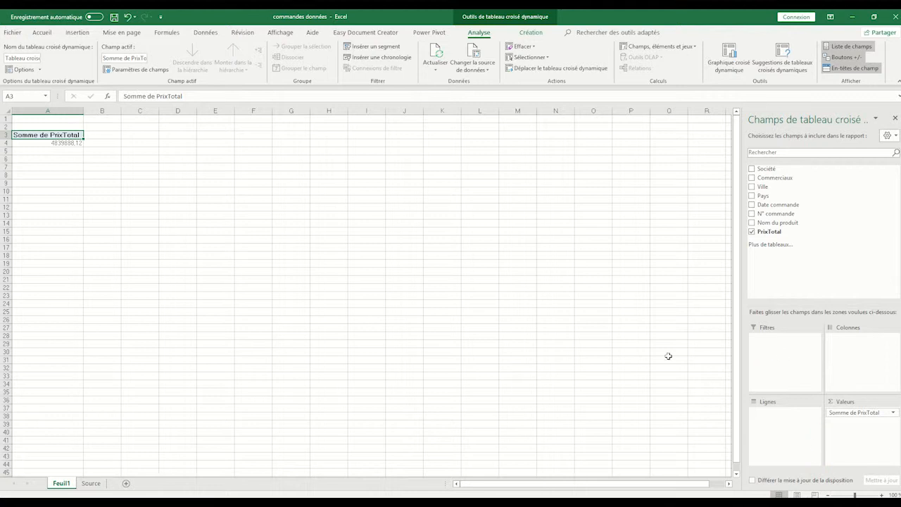
{"action": "left_click", "coordinate": [753, 204]}
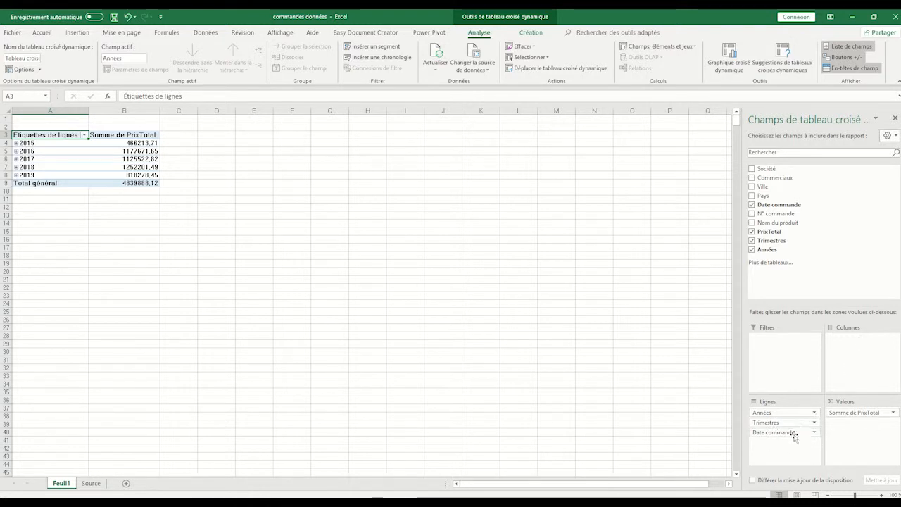
Step: Move the Date commande, Années and Trimestres fields from the pivot table's rows to its columns
{"action": "left_click_drag", "start_coordinate": [794, 436], "coordinate": [856, 347]}
{"action": "left_click_drag", "start_coordinate": [783, 413], "coordinate": [856, 361]}
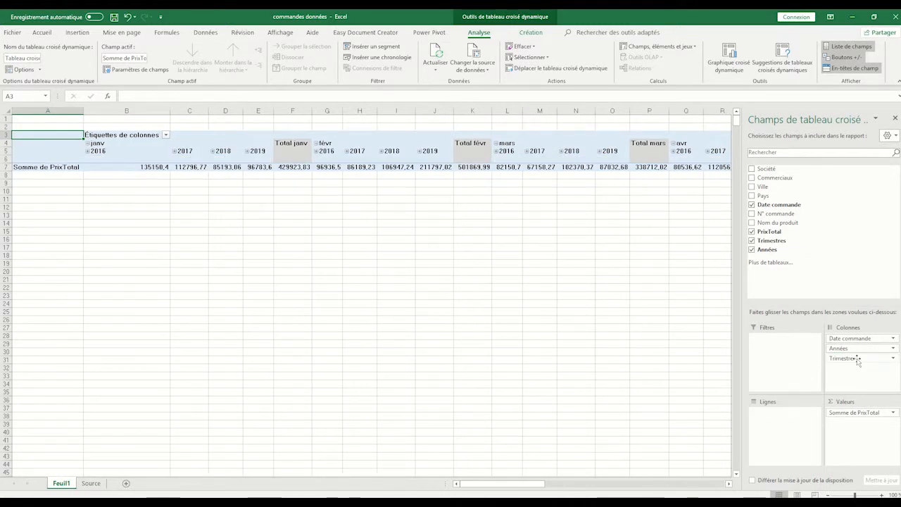
Step: Return Date commande, Années and Trimestres to the pivot table's rows, placing Trimestres before Années
{"action": "left_click_drag", "start_coordinate": [850, 338], "coordinate": [784, 419]}
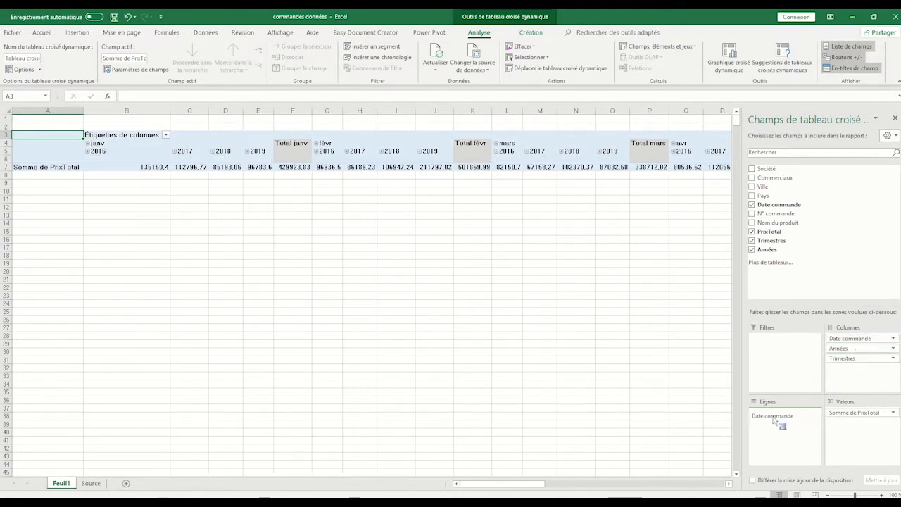
{"action": "left_click_drag", "start_coordinate": [856, 339], "coordinate": [775, 424]}
{"action": "left_click_drag", "start_coordinate": [840, 339], "coordinate": [766, 434]}
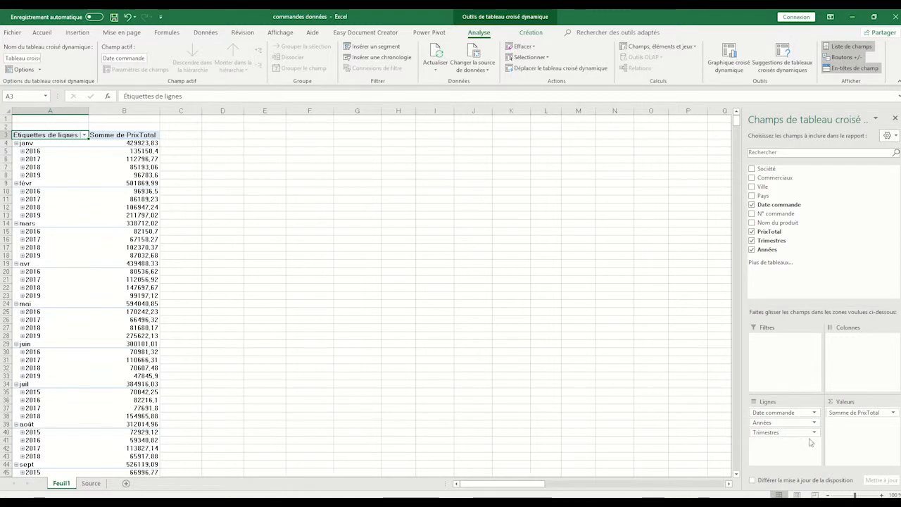
{"action": "left_click_drag", "start_coordinate": [784, 432], "coordinate": [781, 423]}
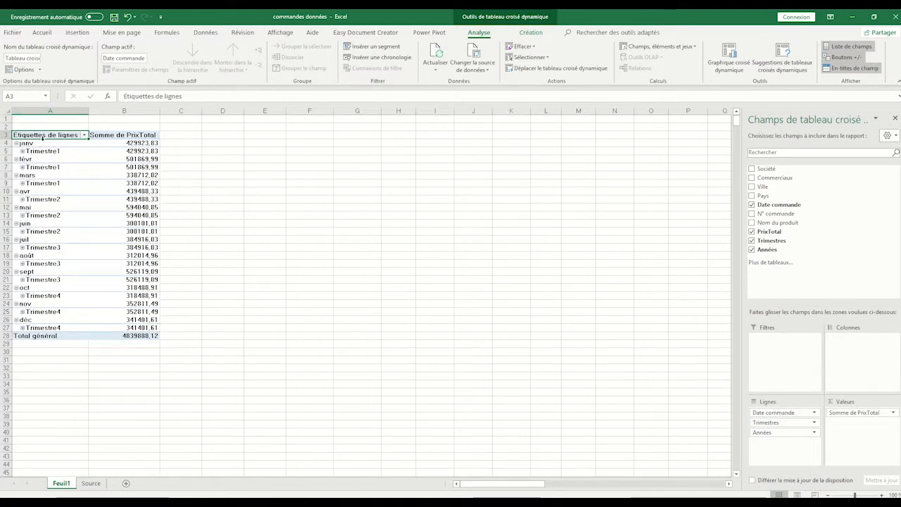
Step: Regroup the pivot table's order dates by Mois and Années only, excluding Trimestres
{"action": "left_click", "coordinate": [33, 145]}
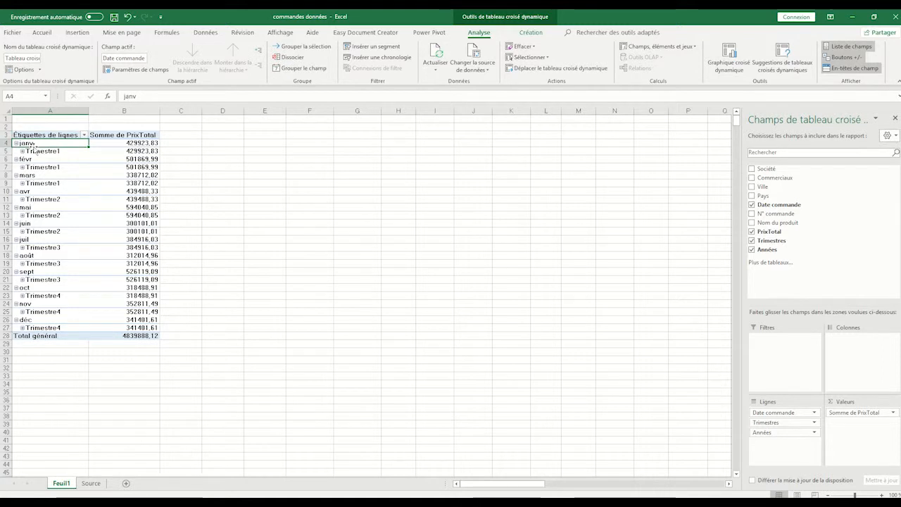
{"action": "left_click", "coordinate": [29, 135]}
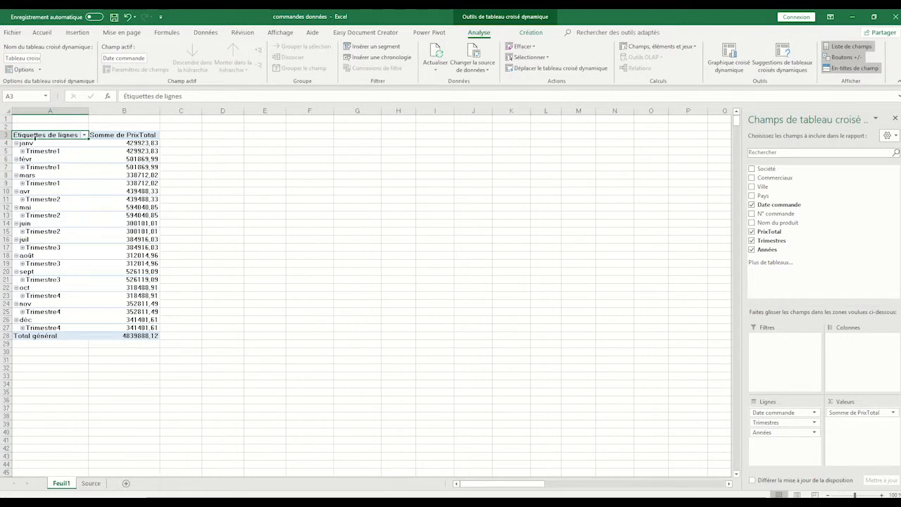
{"action": "left_click", "coordinate": [33, 144]}
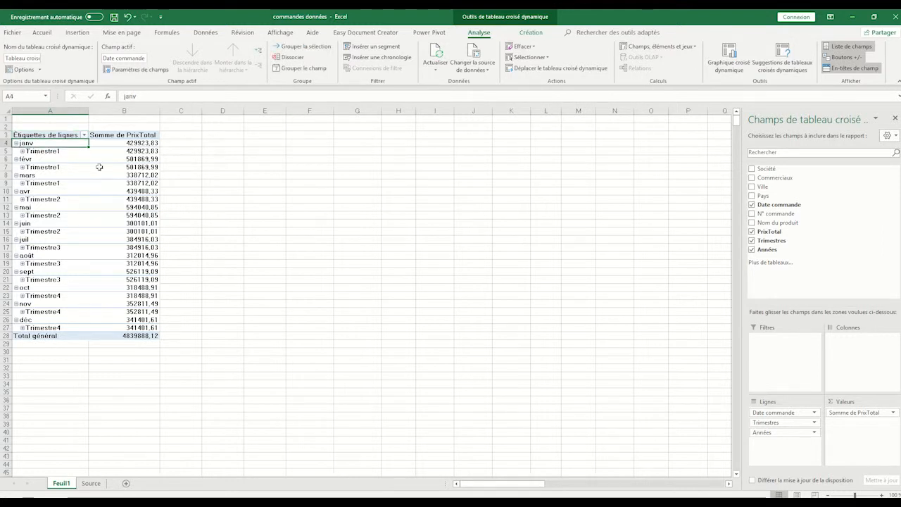
{"action": "left_click", "coordinate": [300, 48]}
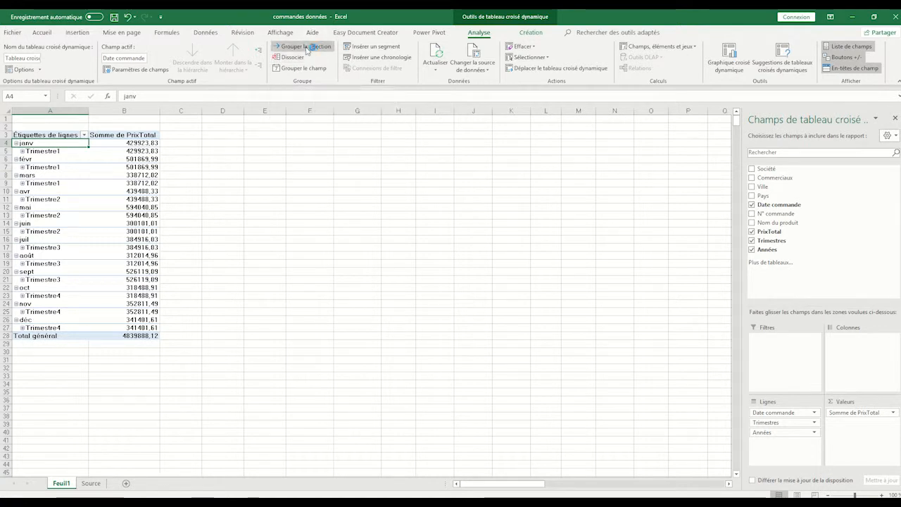
{"action": "left_click", "coordinate": [310, 48]}
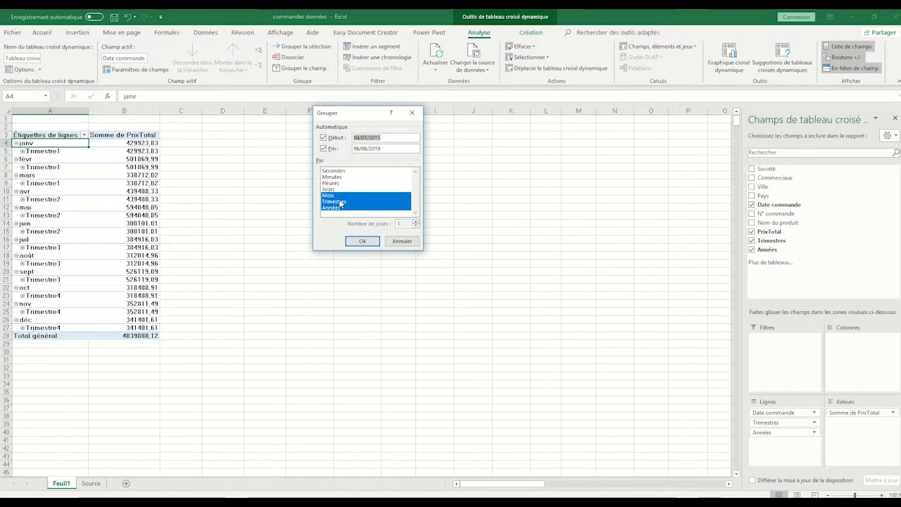
{"action": "left_click", "coordinate": [339, 202]}
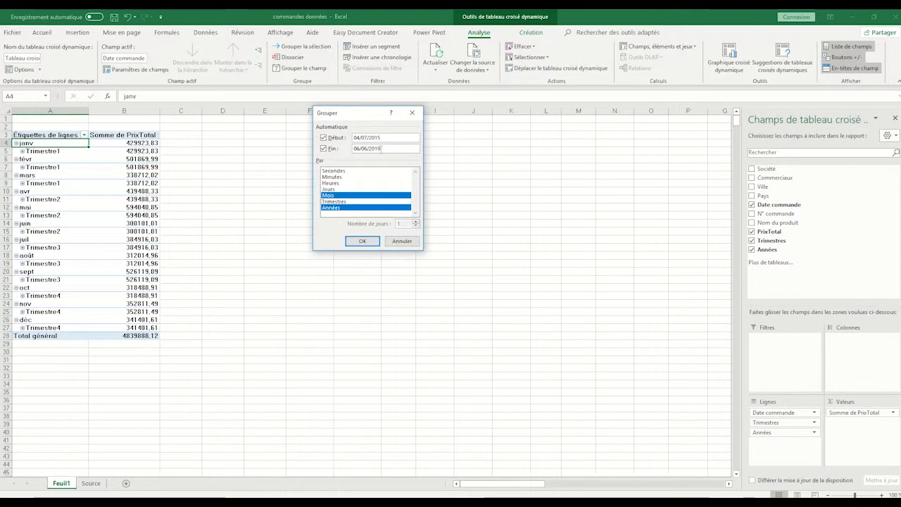
{"action": "left_click", "coordinate": [365, 242]}
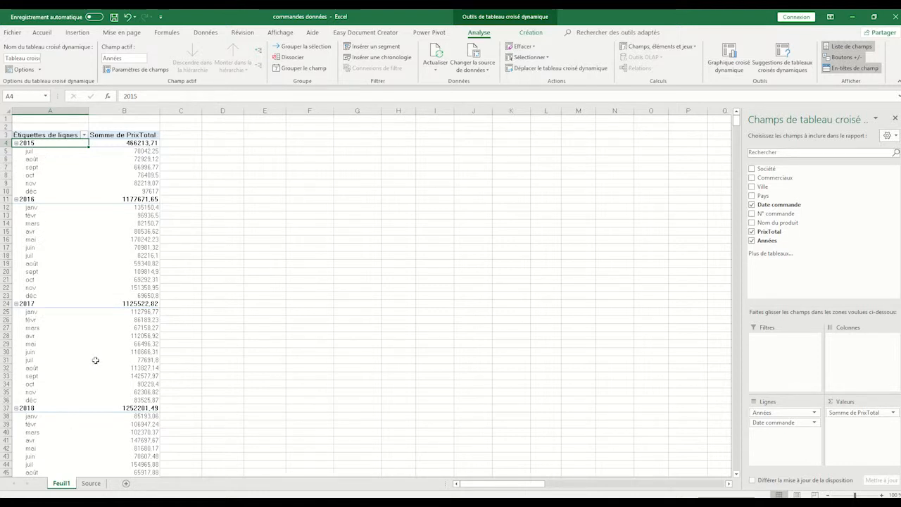
Step: Insert a basic Courbe (line) pivot chart based on the monthly PrixTotal pivot table
{"action": "scroll", "coordinate": [95, 358], "scroll_direction": "down", "scroll_amount": 4}
{"action": "scroll", "coordinate": [95, 360], "scroll_direction": "up", "scroll_amount": 4}
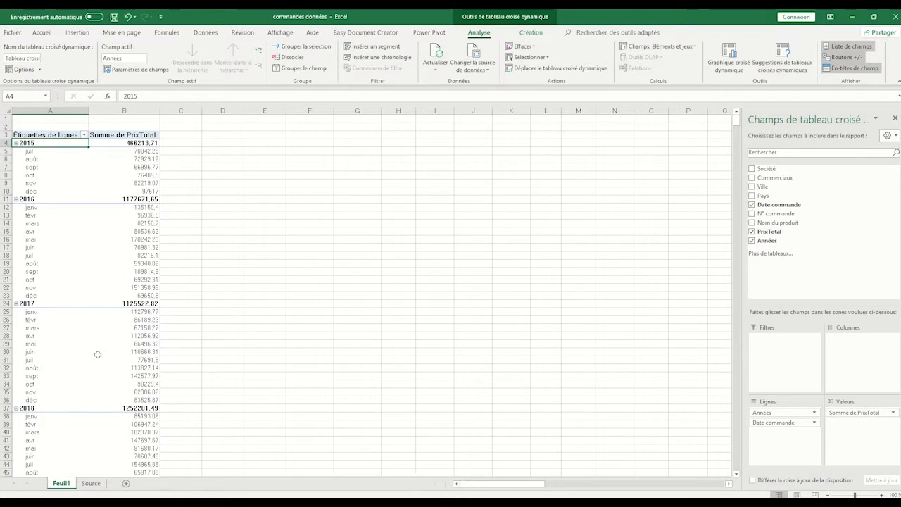
{"action": "mouse_move", "coordinate": [98, 350]}
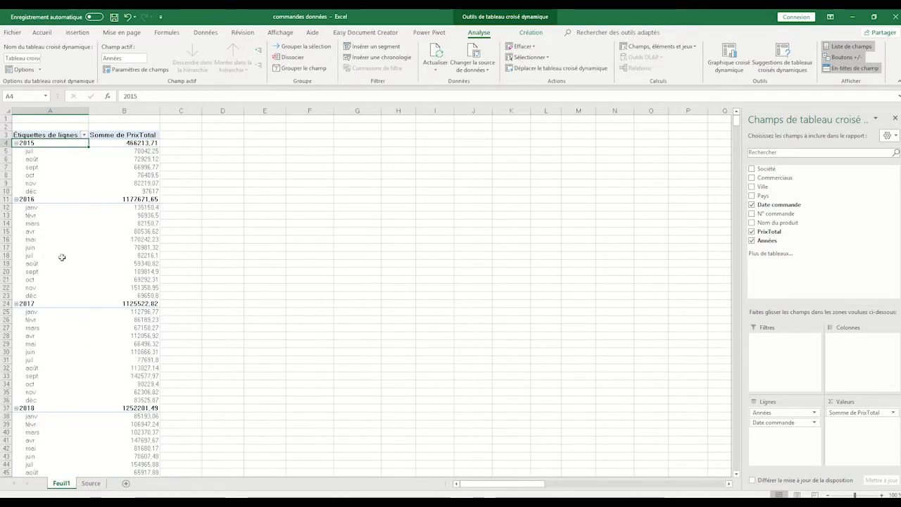
{"action": "mouse_move", "coordinate": [45, 200]}
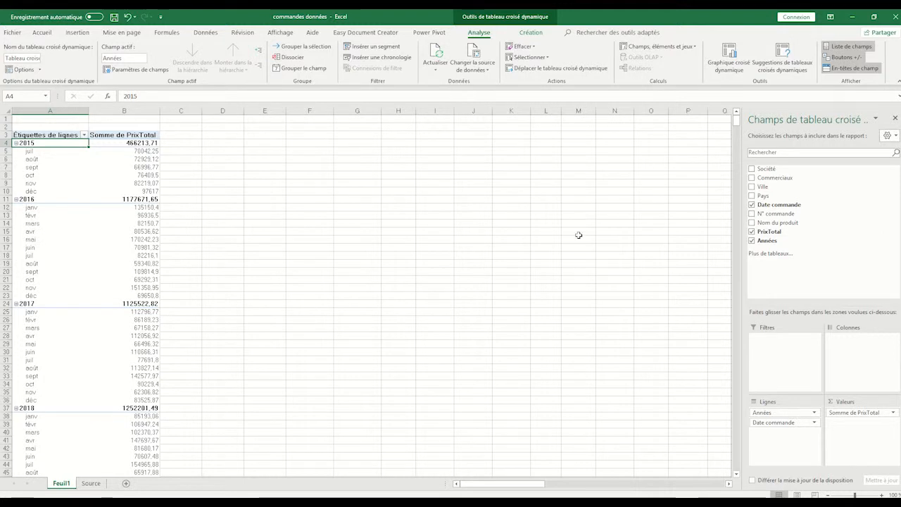
{"action": "left_click", "coordinate": [737, 52]}
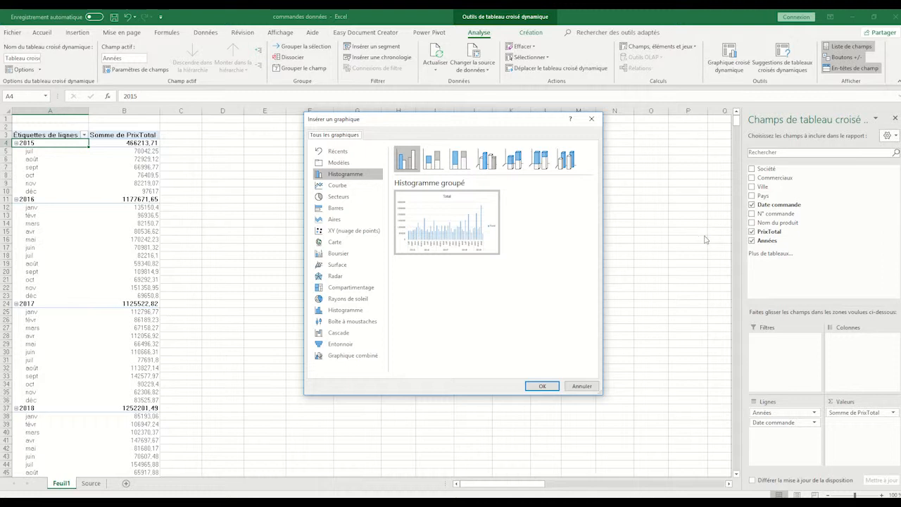
{"action": "left_click", "coordinate": [338, 186]}
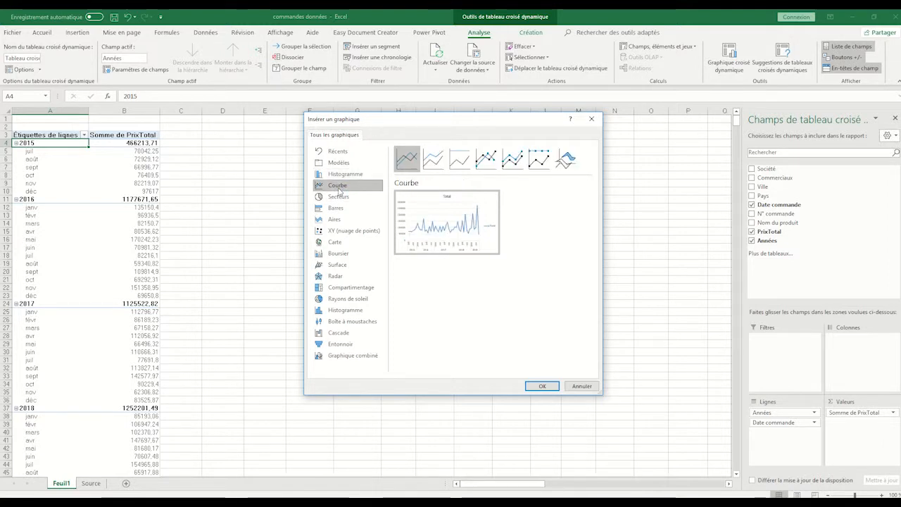
{"action": "left_click", "coordinate": [545, 387]}
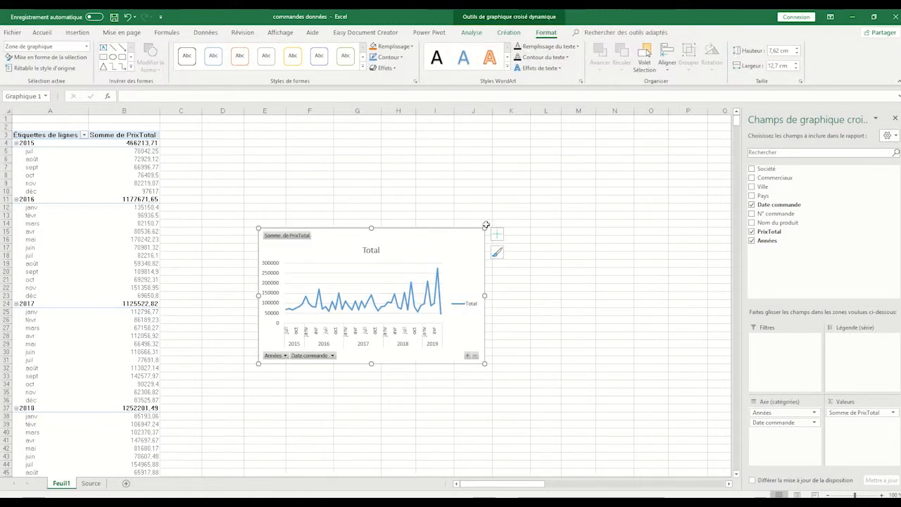
Step: Enlarge the pivot chart to about 17.6 cm wide by 9.1 cm high and hide all its field buttons
{"action": "left_click_drag", "start_coordinate": [484, 229], "coordinate": [572, 202]}
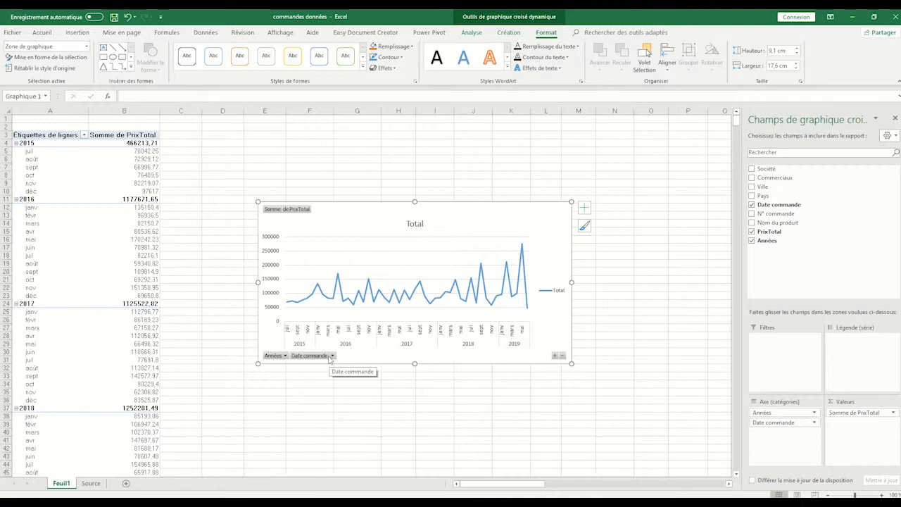
{"action": "right_click", "coordinate": [331, 357]}
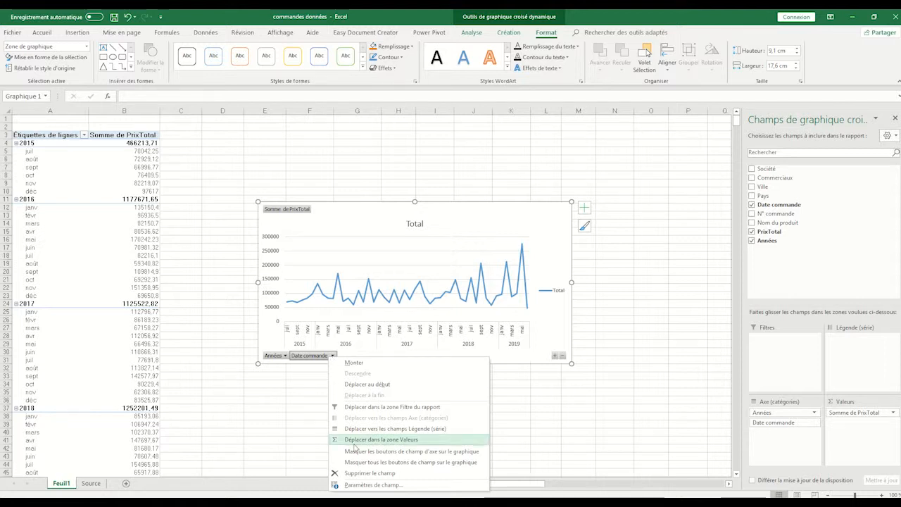
{"action": "left_click", "coordinate": [413, 463]}
Step: Change the pivot chart's title to "Tendance CA"
{"action": "left_click", "coordinate": [413, 214]}
{"action": "double_click", "coordinate": [414, 211]}
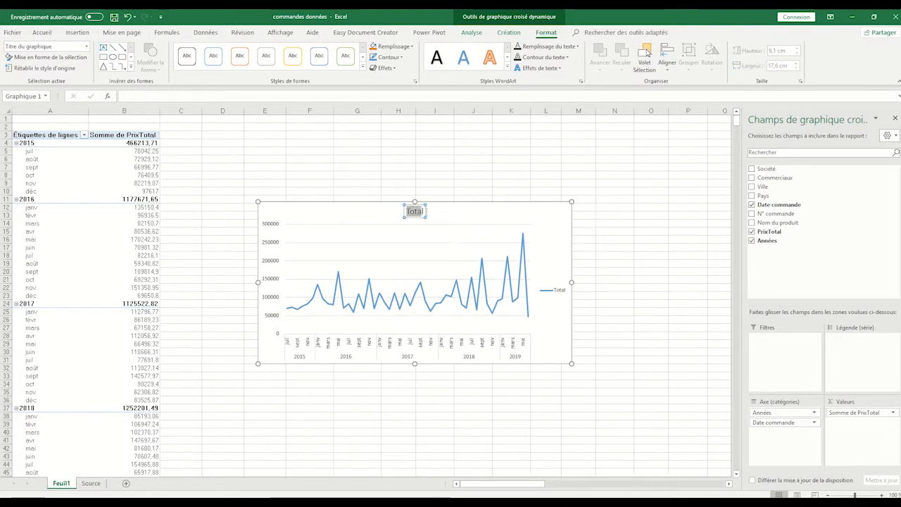
{"action": "type", "text": "Tendan"}
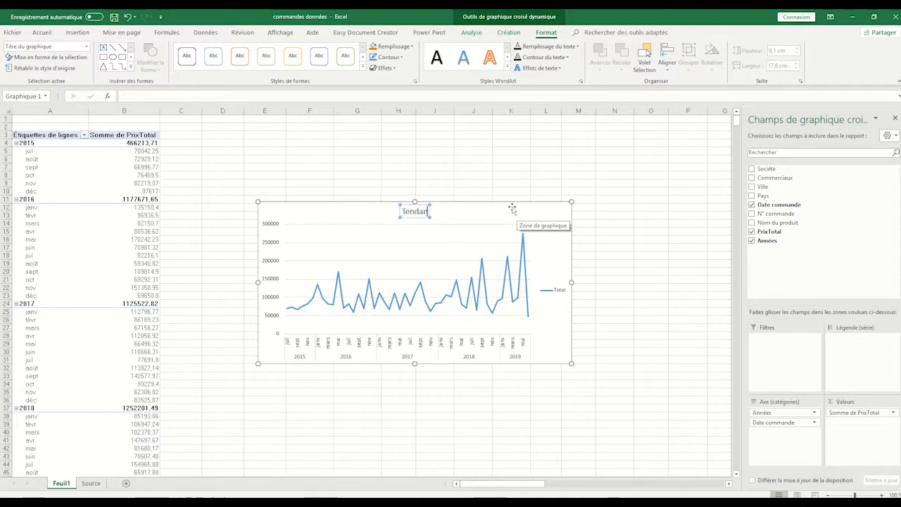
{"action": "type", "text": "ce C"}
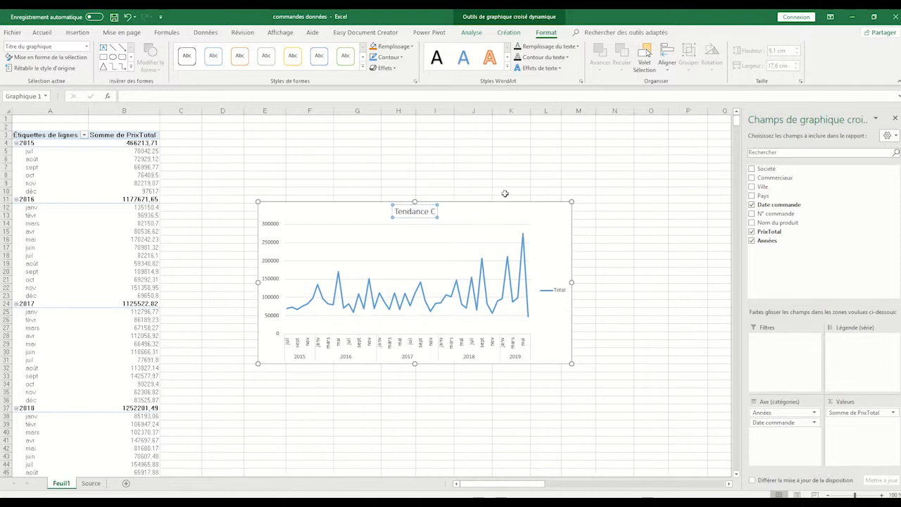
{"action": "type", "text": "A"}
Step: Delete the legend from the Tendance CA chart
{"action": "left_click", "coordinate": [562, 293]}
{"action": "left_click", "coordinate": [560, 282]}
{"action": "left_click", "coordinate": [561, 292]}
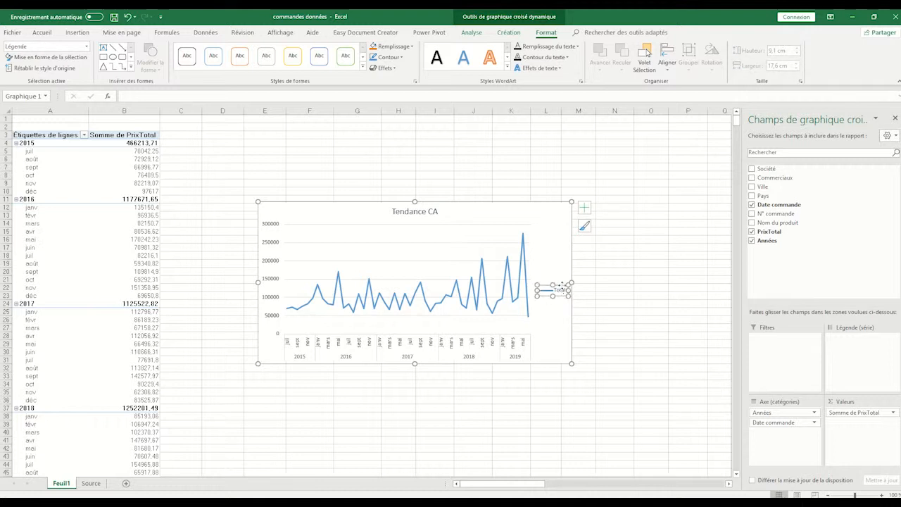
{"action": "key", "text": "Delete"}
Step: Enlarge the Tendance CA chart to about 23 cm wide by 12.9 cm high
{"action": "left_click_drag", "start_coordinate": [570, 284], "coordinate": [668, 284]}
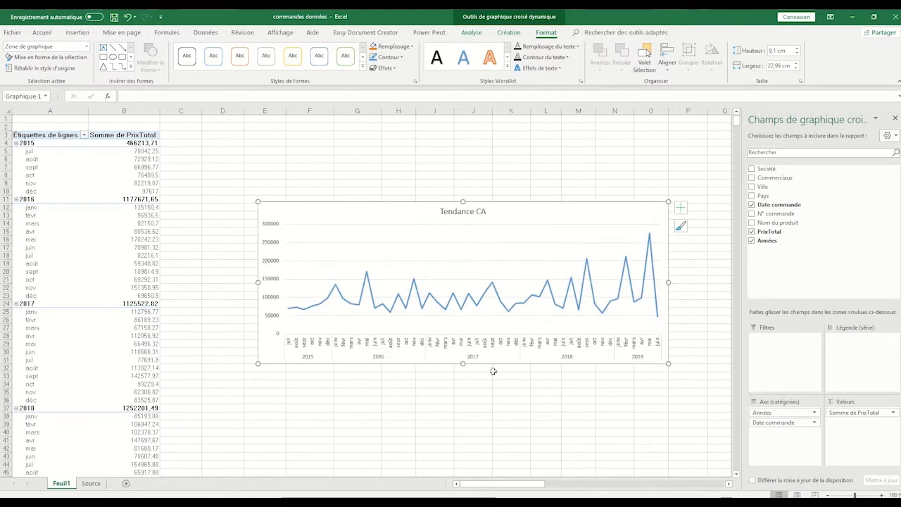
{"action": "left_click_drag", "start_coordinate": [463, 364], "coordinate": [463, 398]}
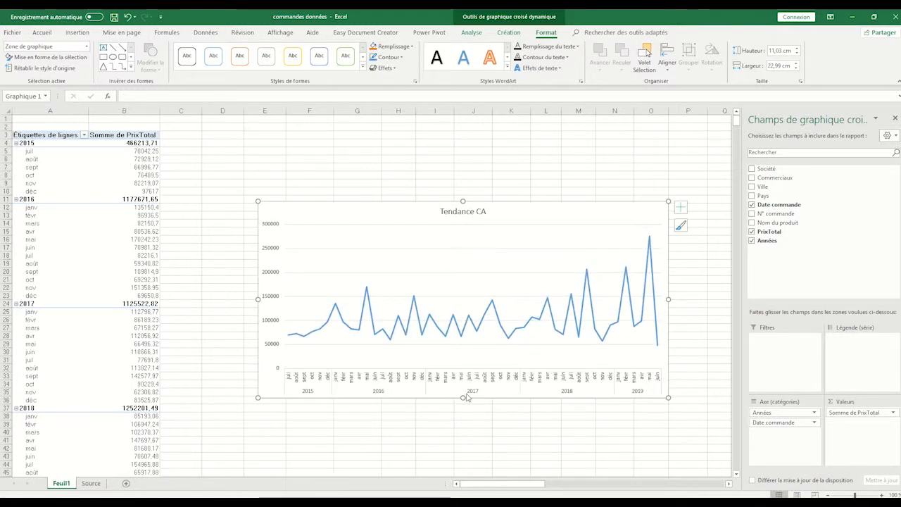
{"action": "left_click_drag", "start_coordinate": [463, 201], "coordinate": [463, 168]}
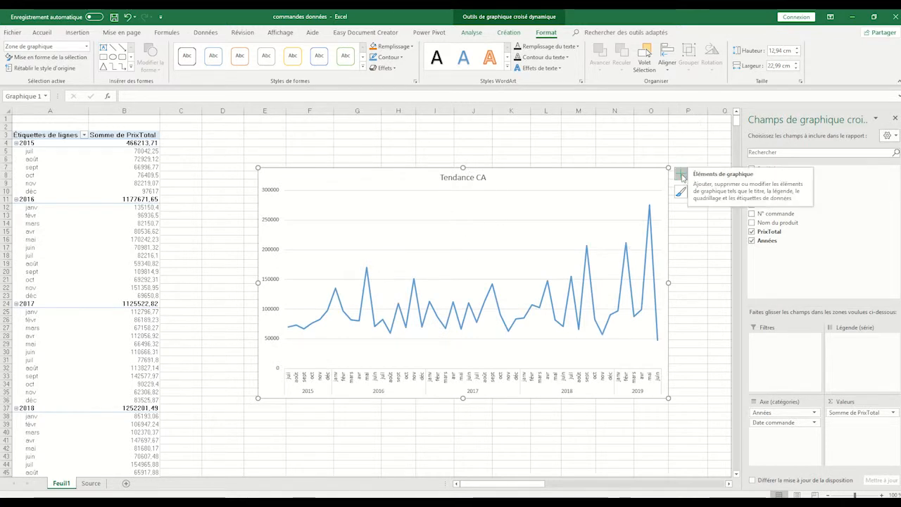
Step: Apply the dark grey chart style with markers on the line to the Tendance CA chart
{"action": "left_click", "coordinate": [681, 176]}
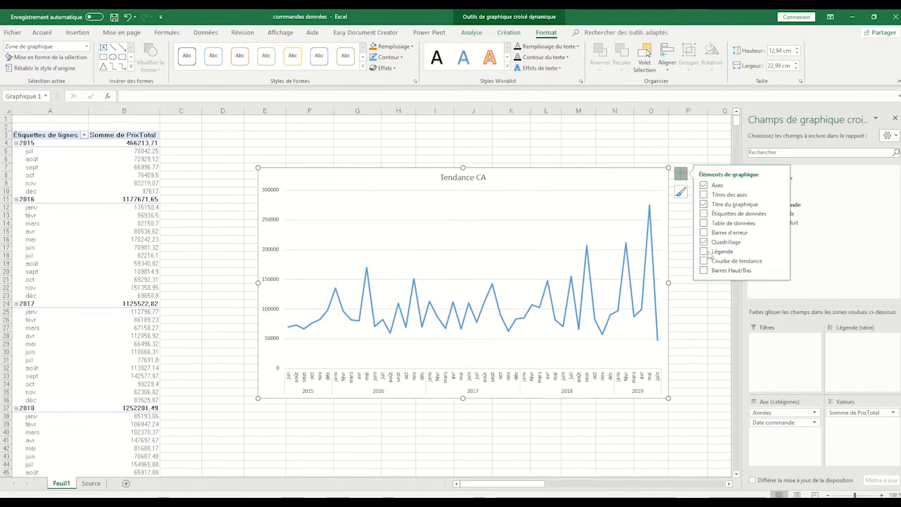
{"action": "left_click", "coordinate": [681, 193]}
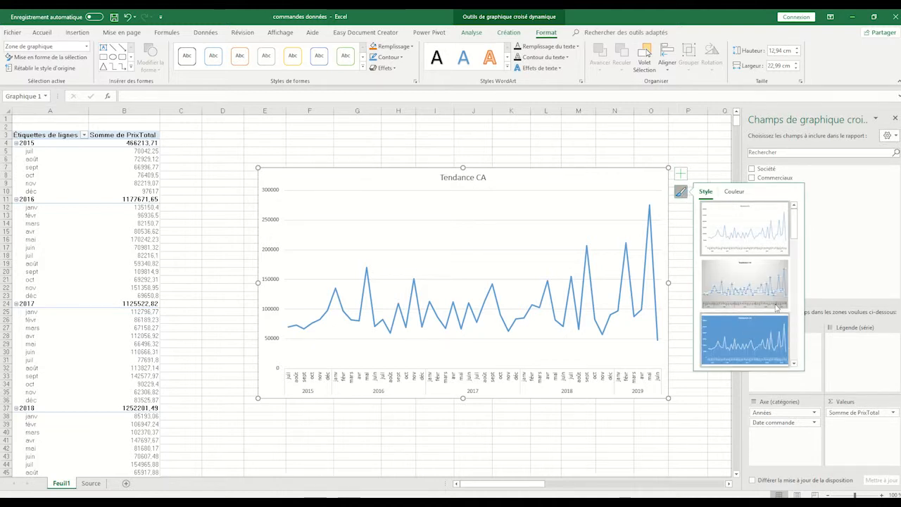
{"action": "scroll", "coordinate": [766, 294], "scroll_direction": "down", "scroll_amount": 2}
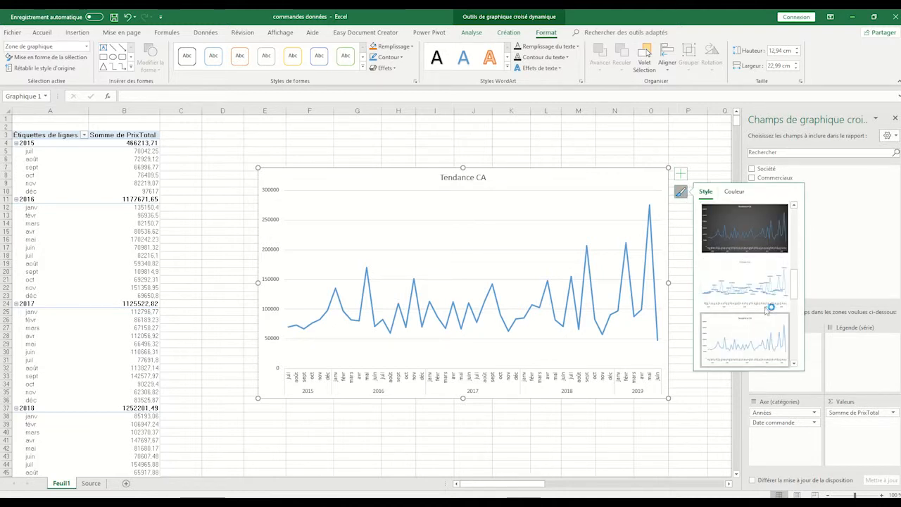
{"action": "left_click", "coordinate": [743, 238]}
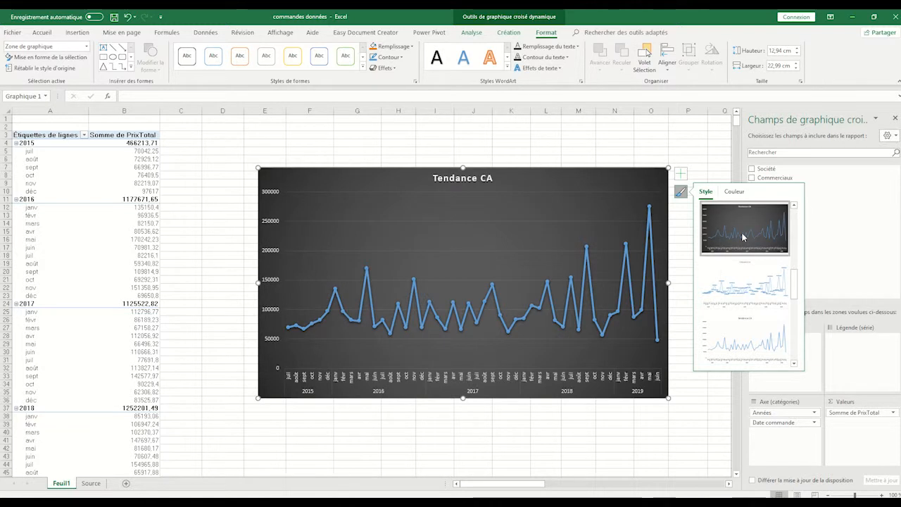
Step: Recolour the Tendance CA chart with the colourful palette that starts with orange, and deselect the chart
{"action": "left_click", "coordinate": [739, 194]}
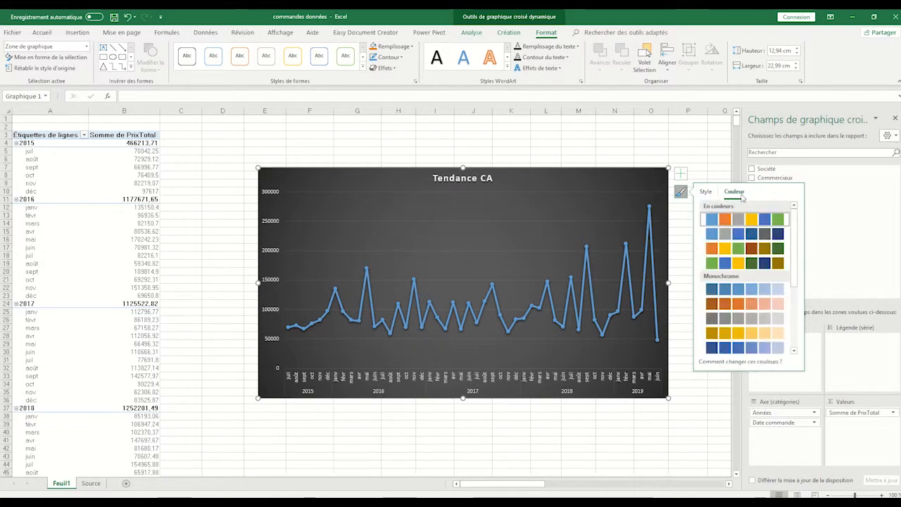
{"action": "left_click", "coordinate": [739, 248]}
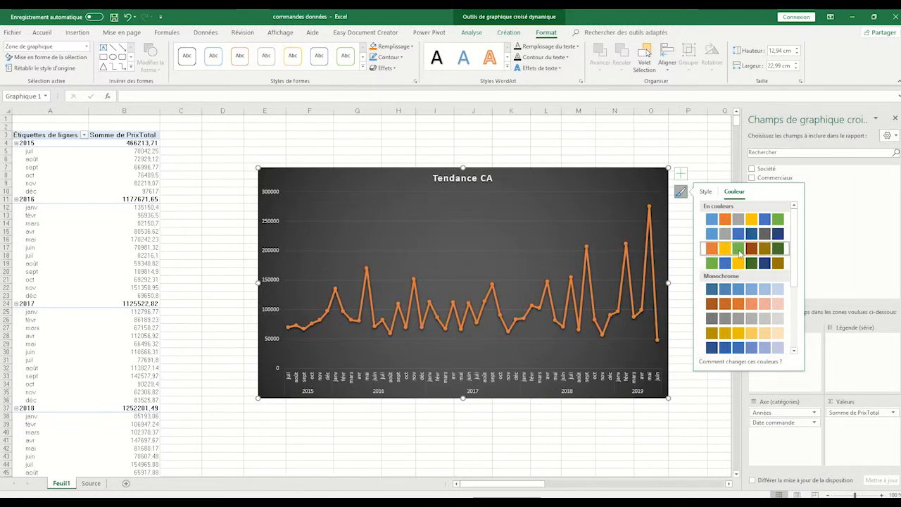
{"action": "left_click", "coordinate": [713, 161]}
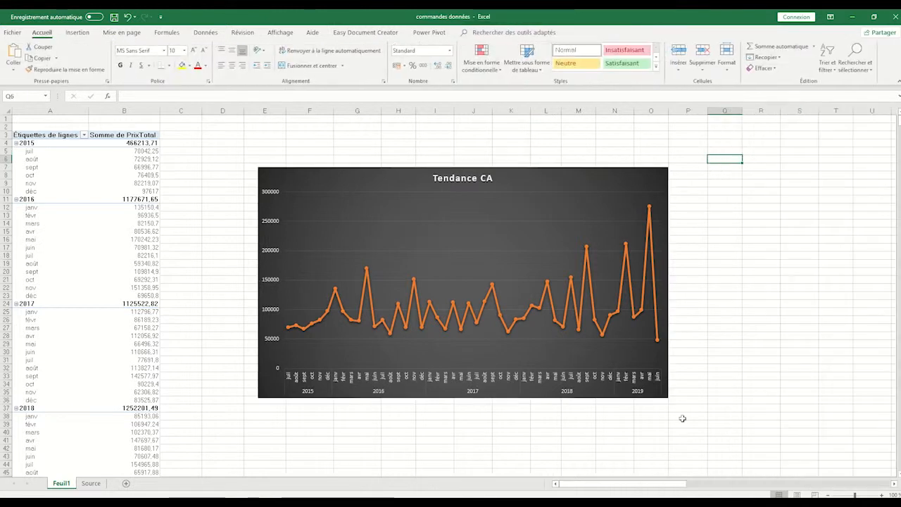
Step: Widen the Tendance CA chart to about 24.8 cm and move it closer to the pivot table, with its upper-left corner at about cell D6
{"action": "left_click", "coordinate": [665, 283]}
{"action": "left_click_drag", "start_coordinate": [671, 283], "coordinate": [700, 282]}
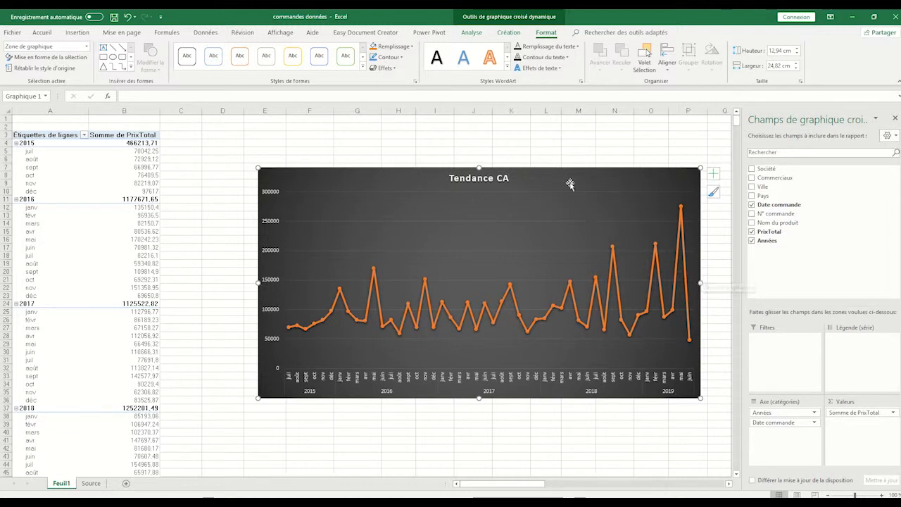
{"action": "mouse_move", "coordinate": [560, 169]}
{"action": "left_mouse_down"}
{"action": "mouse_move", "coordinate": [501, 149]}
{"action": "mouse_move", "coordinate": [504, 156]}
{"action": "left_mouse_up"}
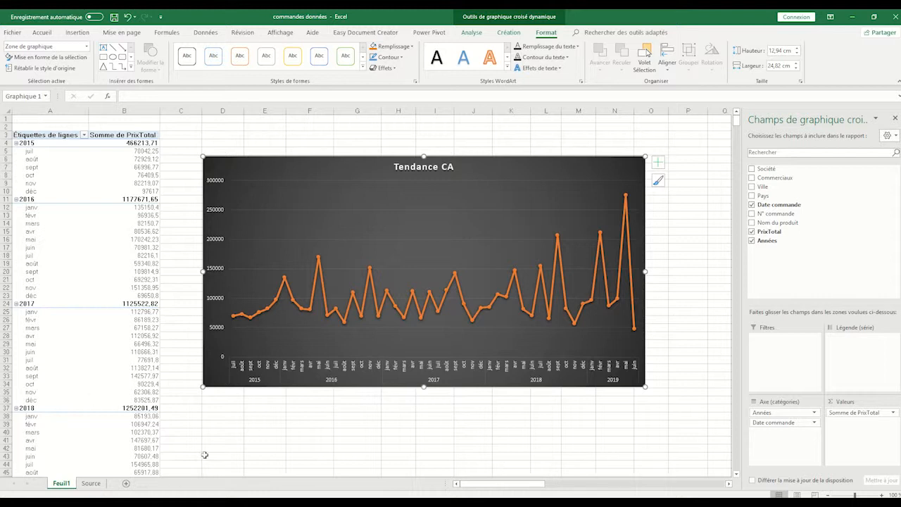
Step: Create a pivot table on a new worksheet from the Tableau2 order table on the Source sheet
{"action": "left_click", "coordinate": [92, 484]}
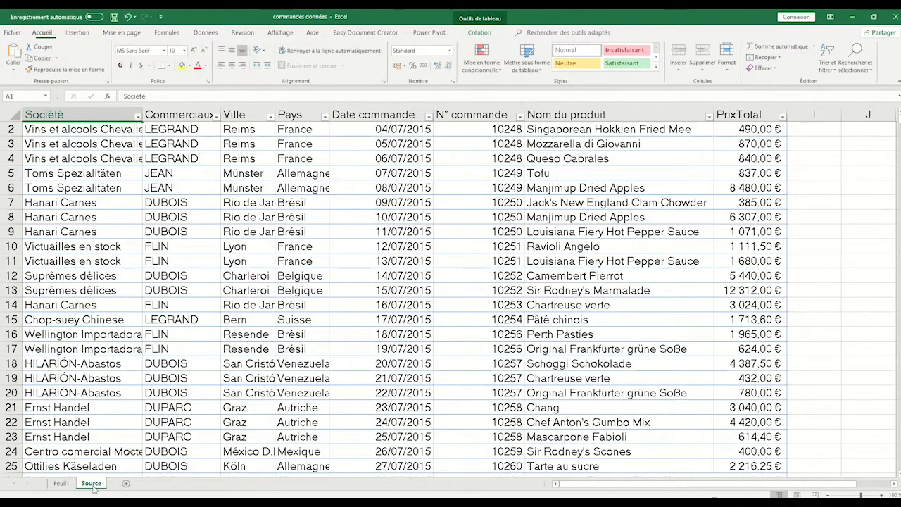
{"action": "left_click", "coordinate": [92, 106]}
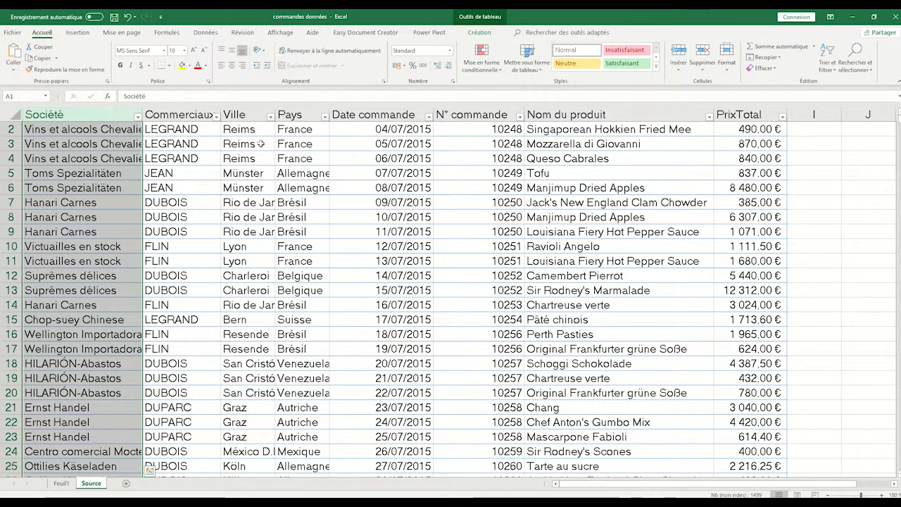
{"action": "left_click", "coordinate": [261, 143]}
{"action": "left_click", "coordinate": [87, 121]}
{"action": "scroll", "coordinate": [87, 122], "scroll_direction": "up", "scroll_amount": 1}
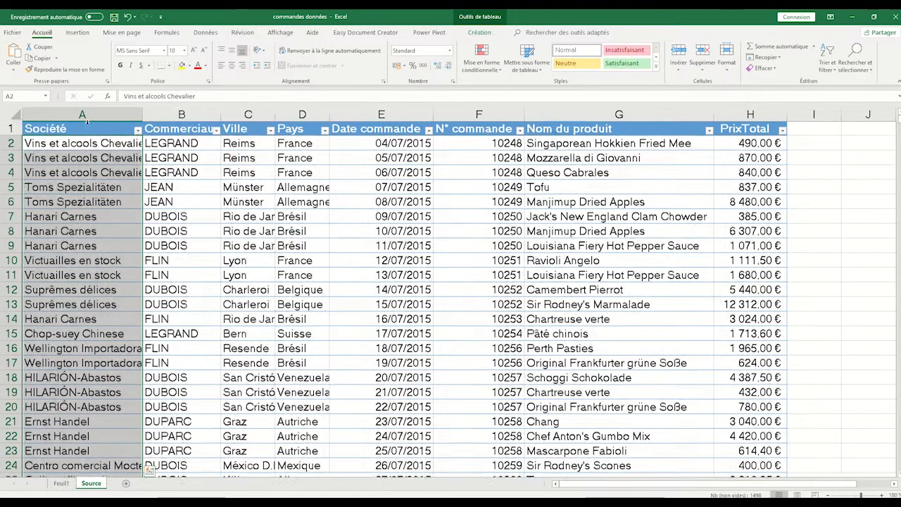
{"action": "left_click", "coordinate": [88, 124]}
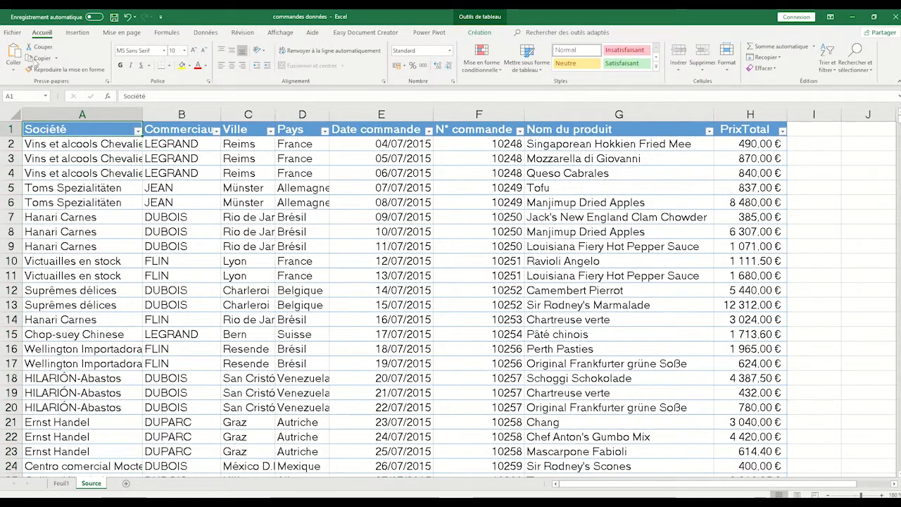
{"action": "left_click", "coordinate": [79, 33]}
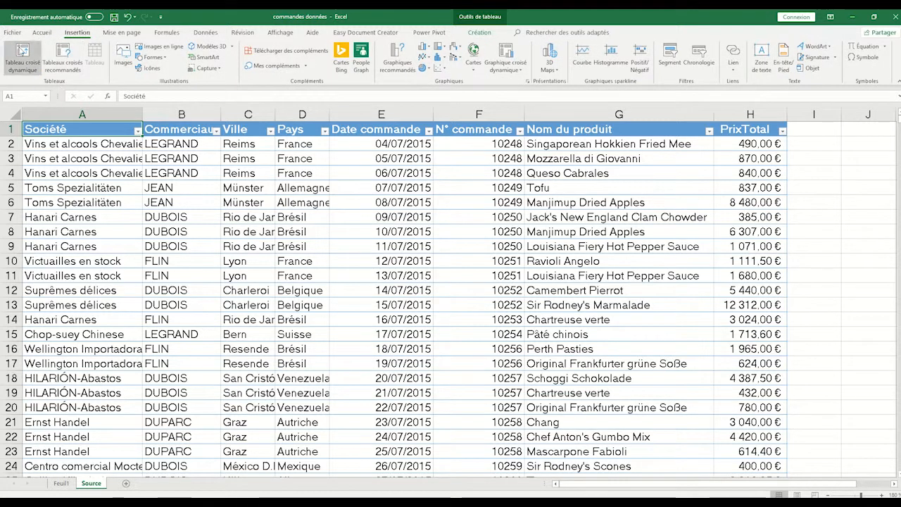
{"action": "left_click", "coordinate": [22, 51]}
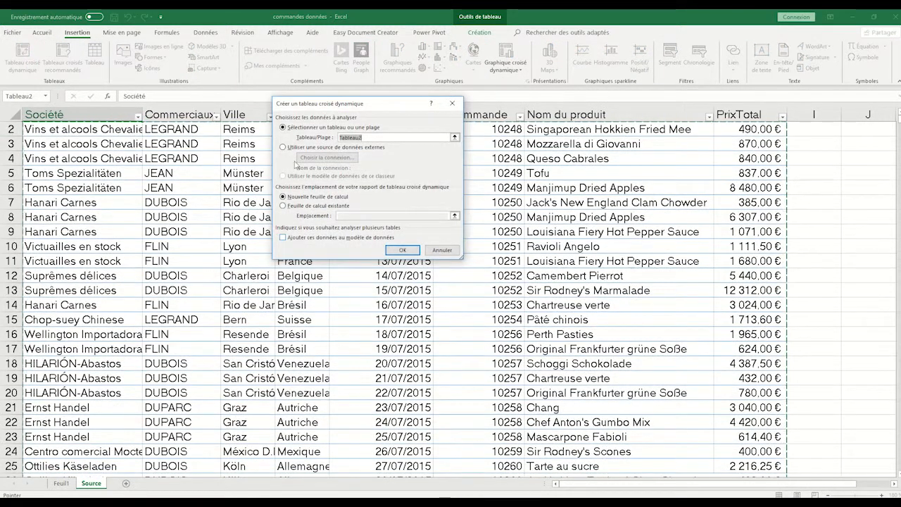
{"action": "left_click", "coordinate": [405, 250]}
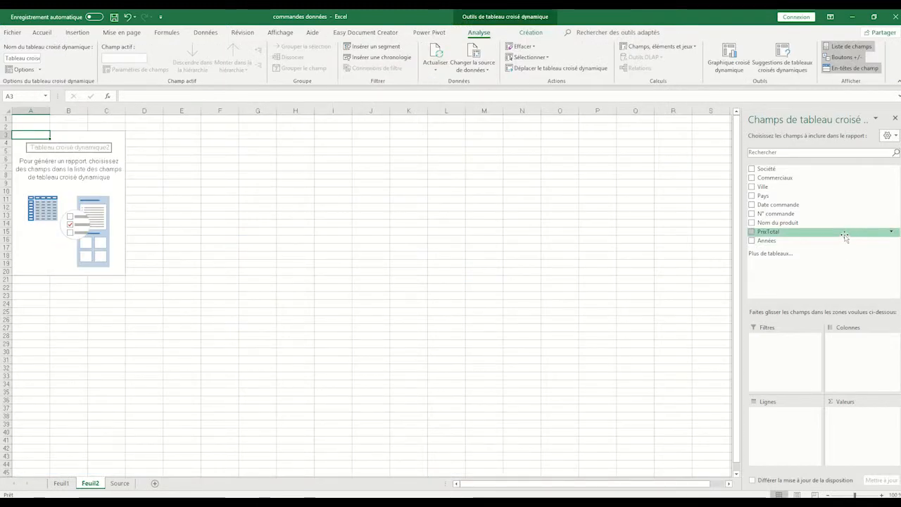
Step: Set the new pivot table to sum PrixTotal by Commerciaux and insert a clustered column pivot chart (Histogramme groupé) from it
{"action": "left_click", "coordinate": [752, 178]}
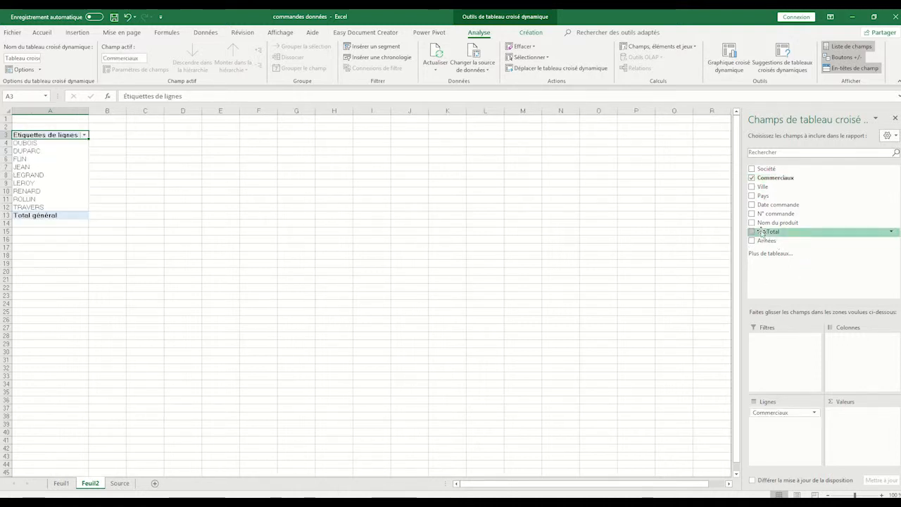
{"action": "left_click", "coordinate": [752, 232]}
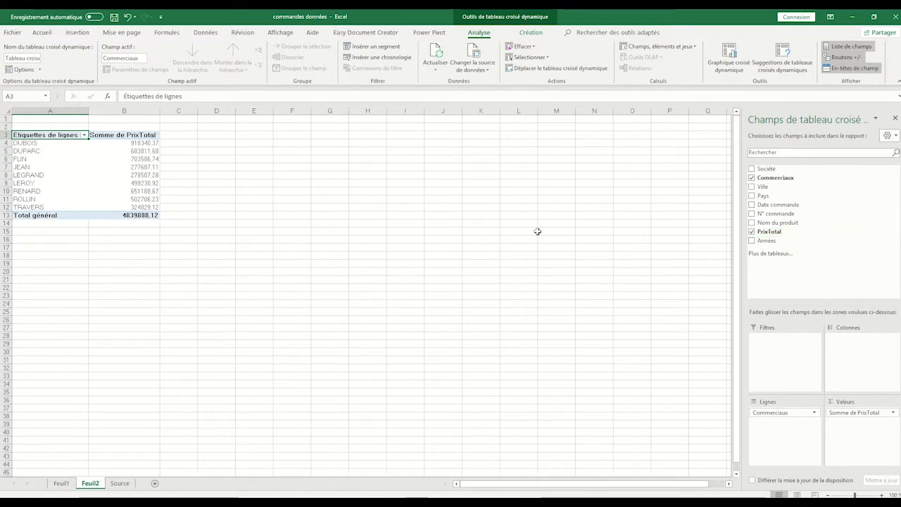
{"action": "left_click", "coordinate": [732, 58]}
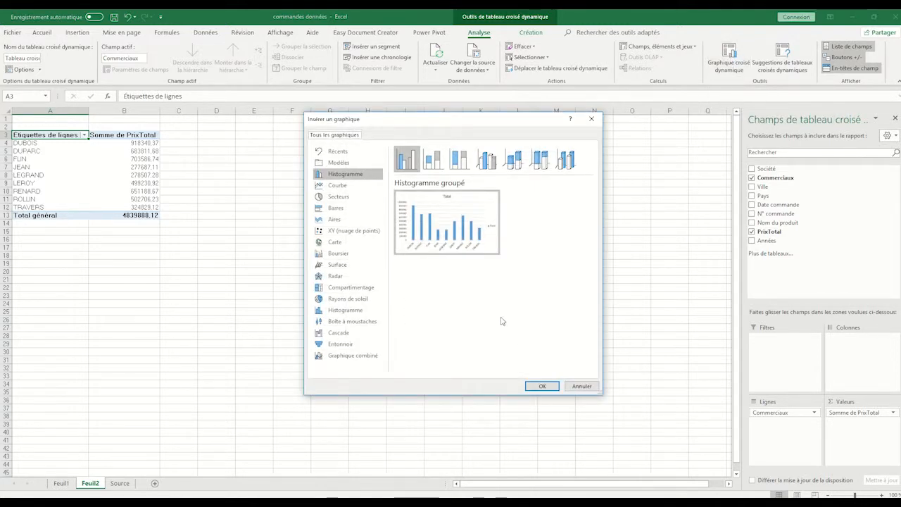
{"action": "left_click", "coordinate": [541, 390]}
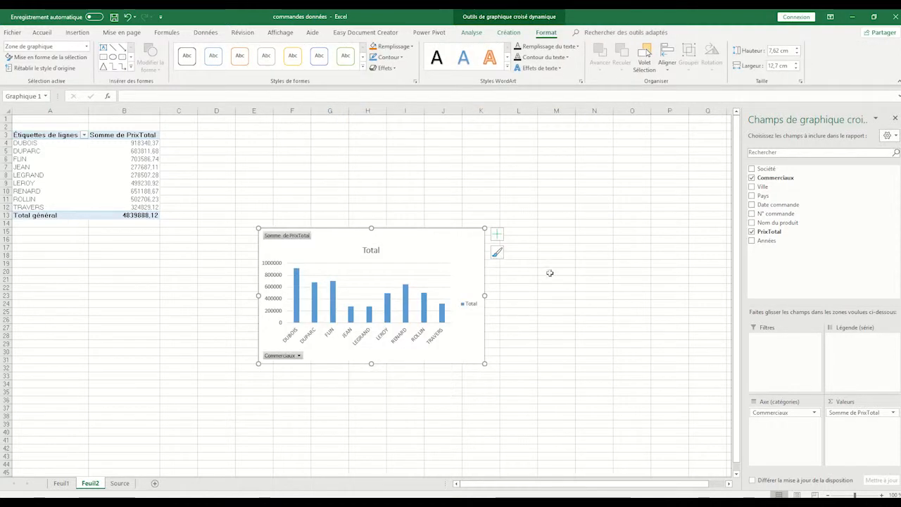